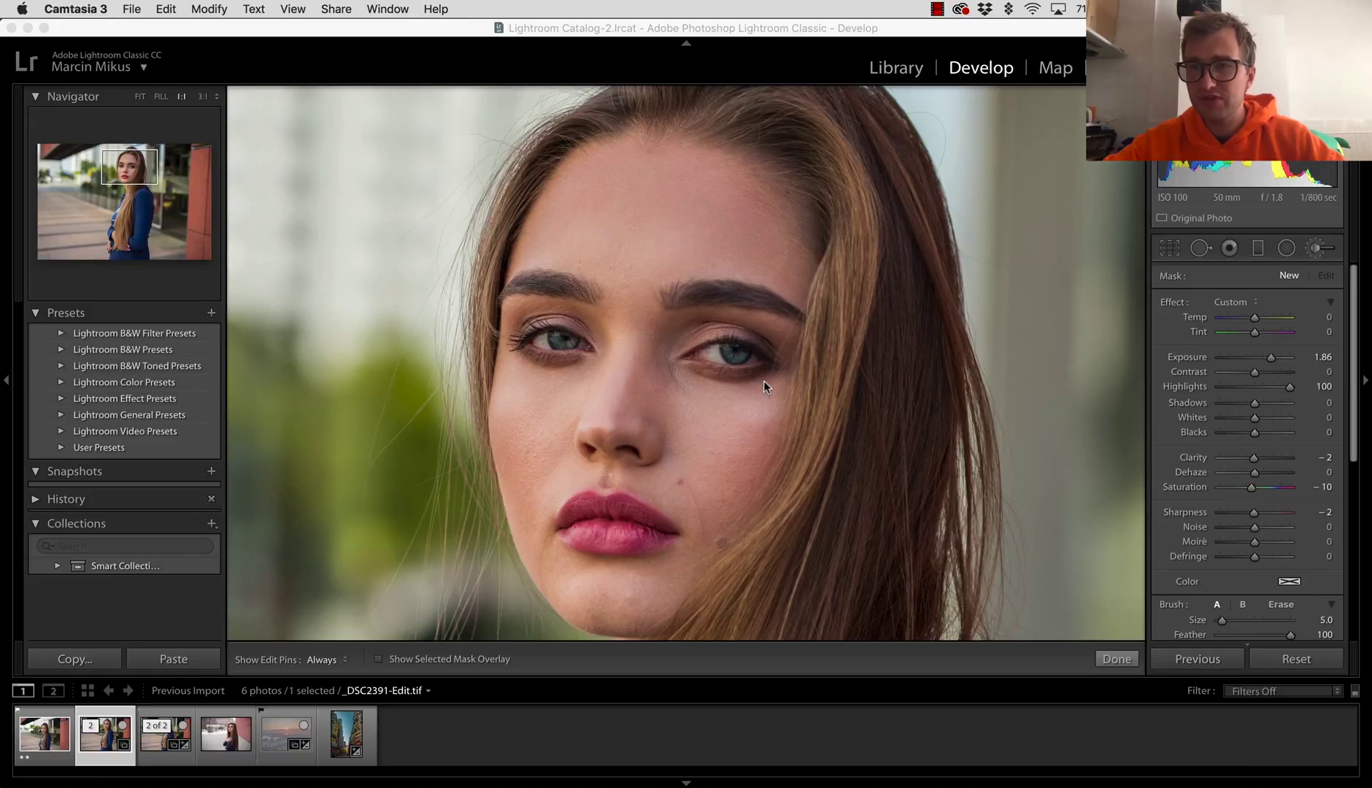
- Step through Crop, Spot Removal and Red Eye, then activate the Adjustment Brush
click(1170, 248)
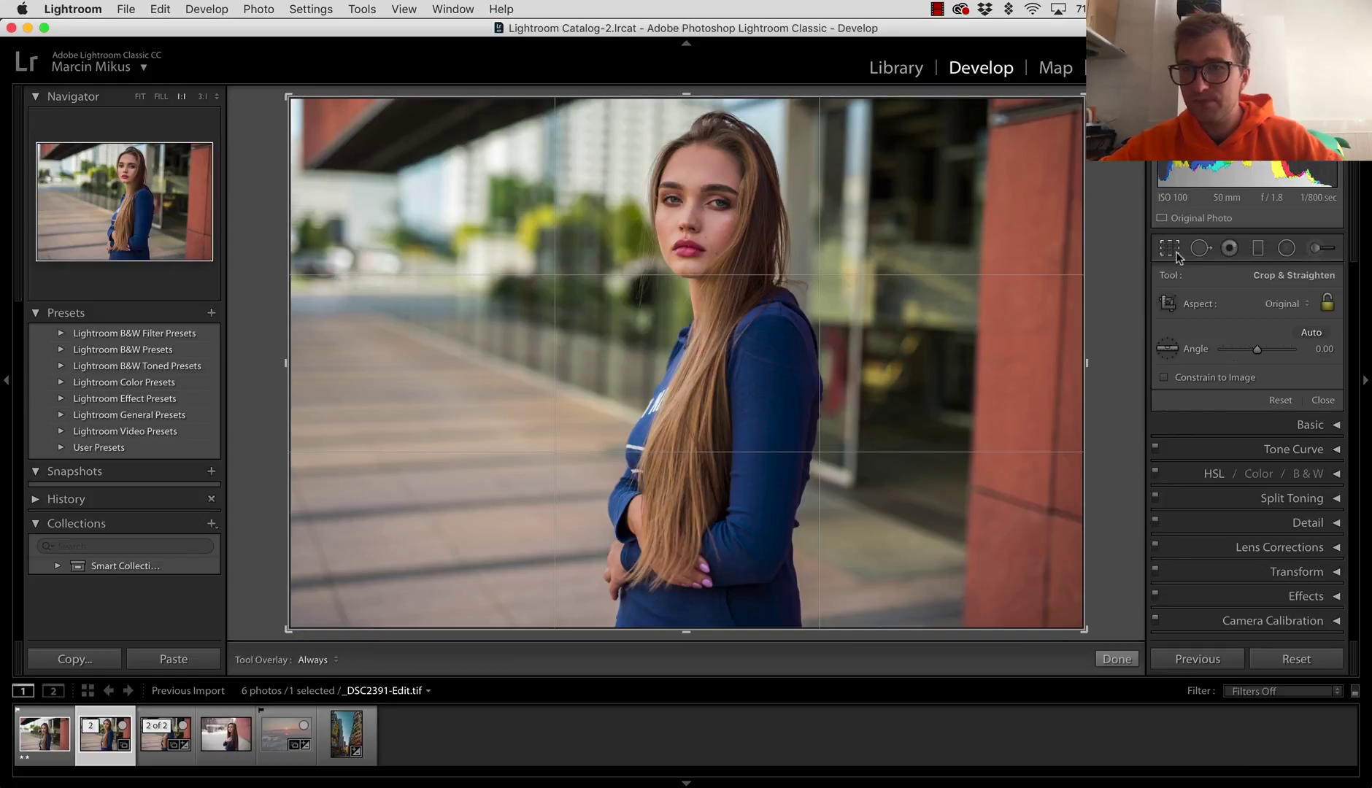
click(1197, 249)
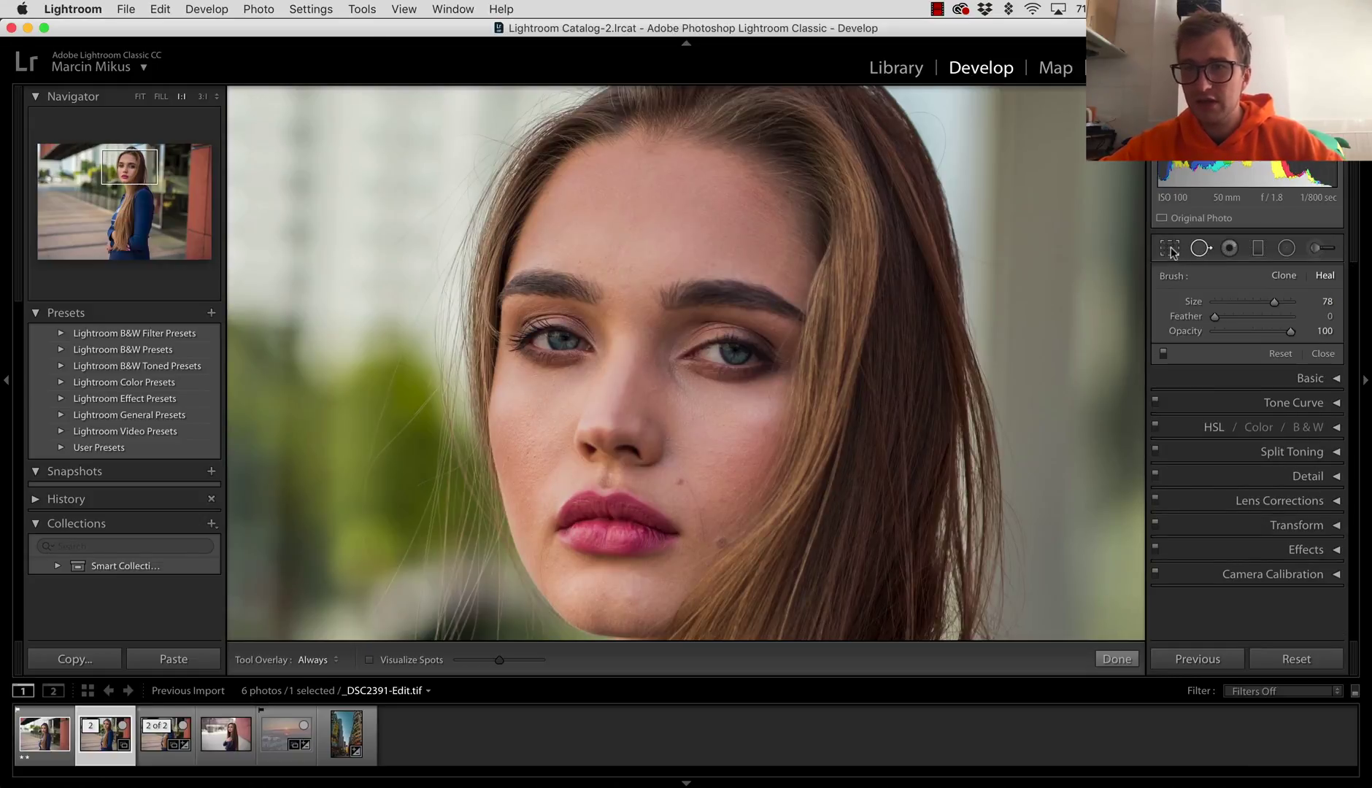
click(1172, 249)
click(1229, 248)
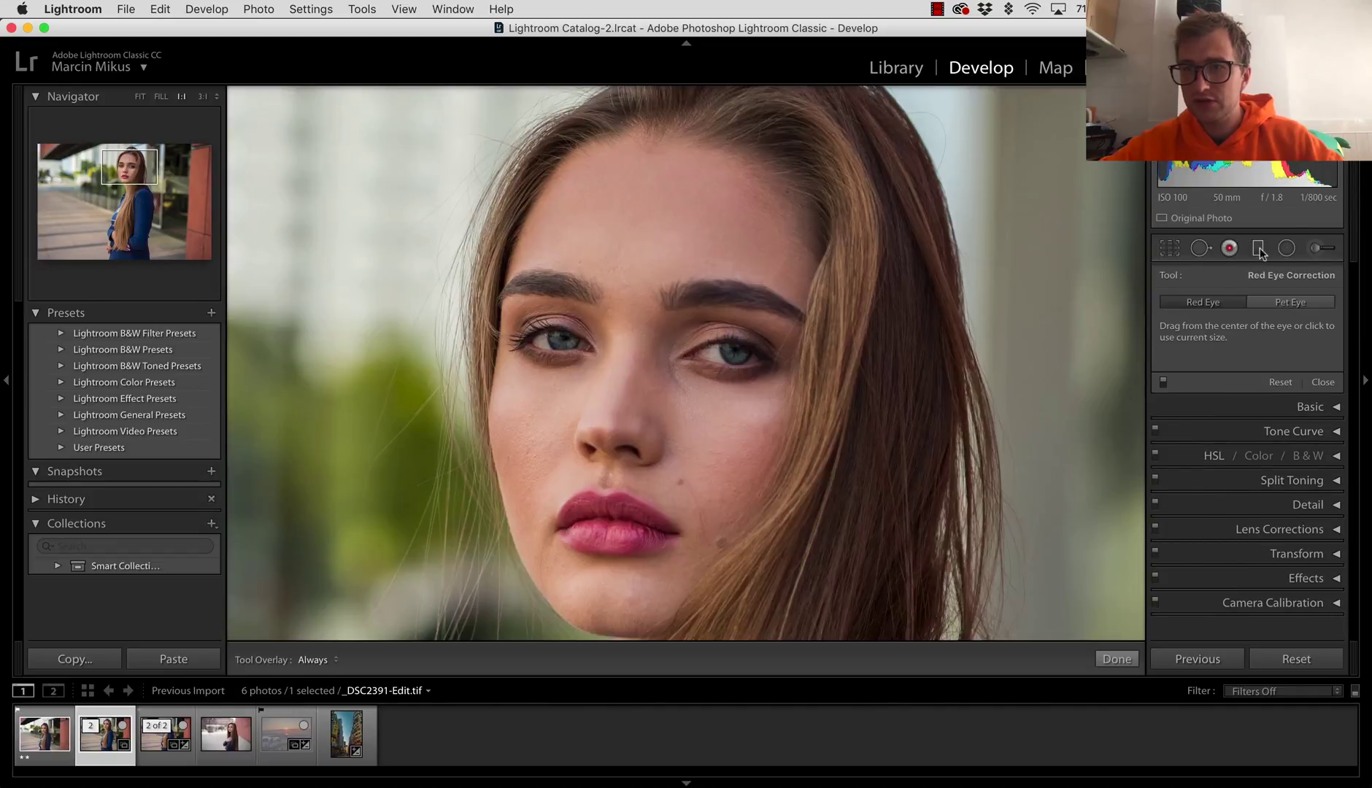
click(1315, 248)
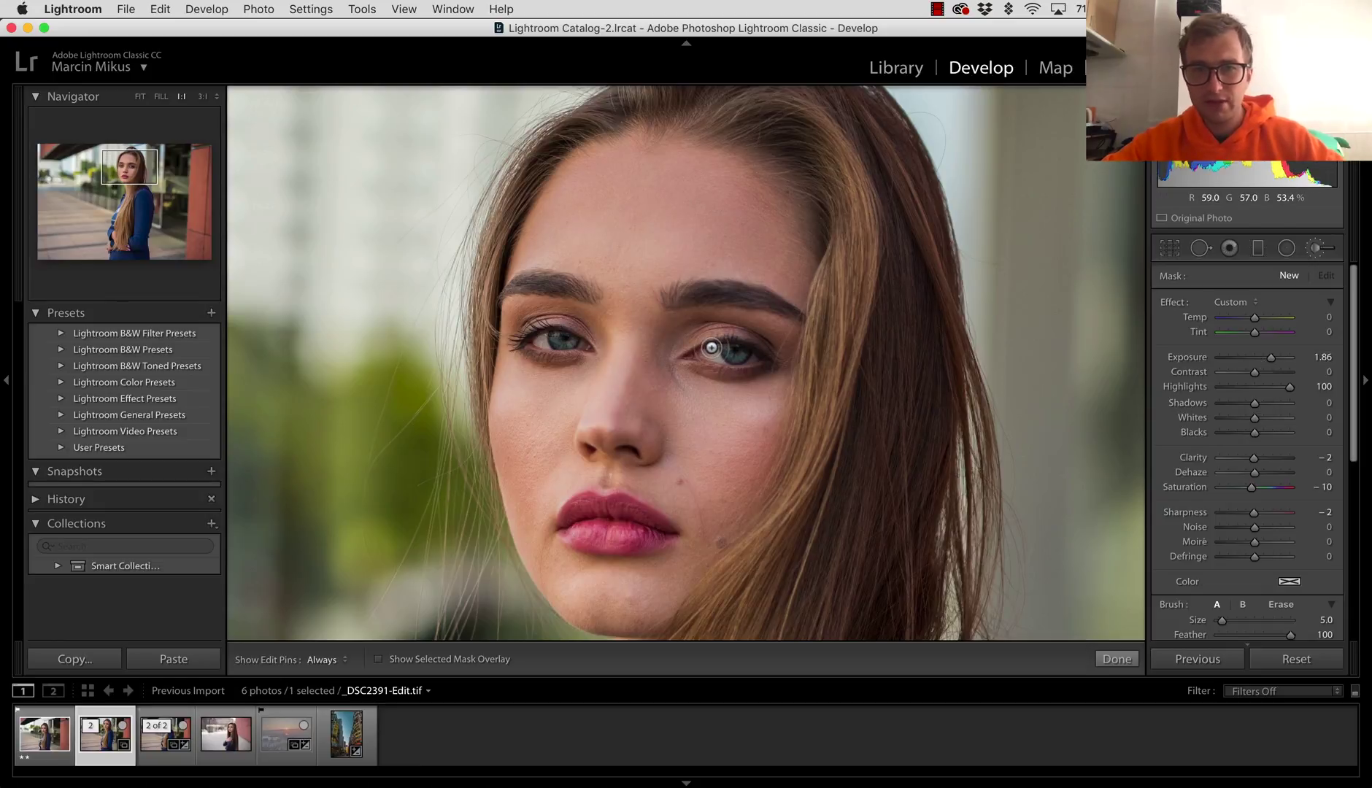
- Set brush Size 6 and Flow 36 at 3:1 zoom, testing a stroke on the iris
key(bracketleft)
key(bracketleft)
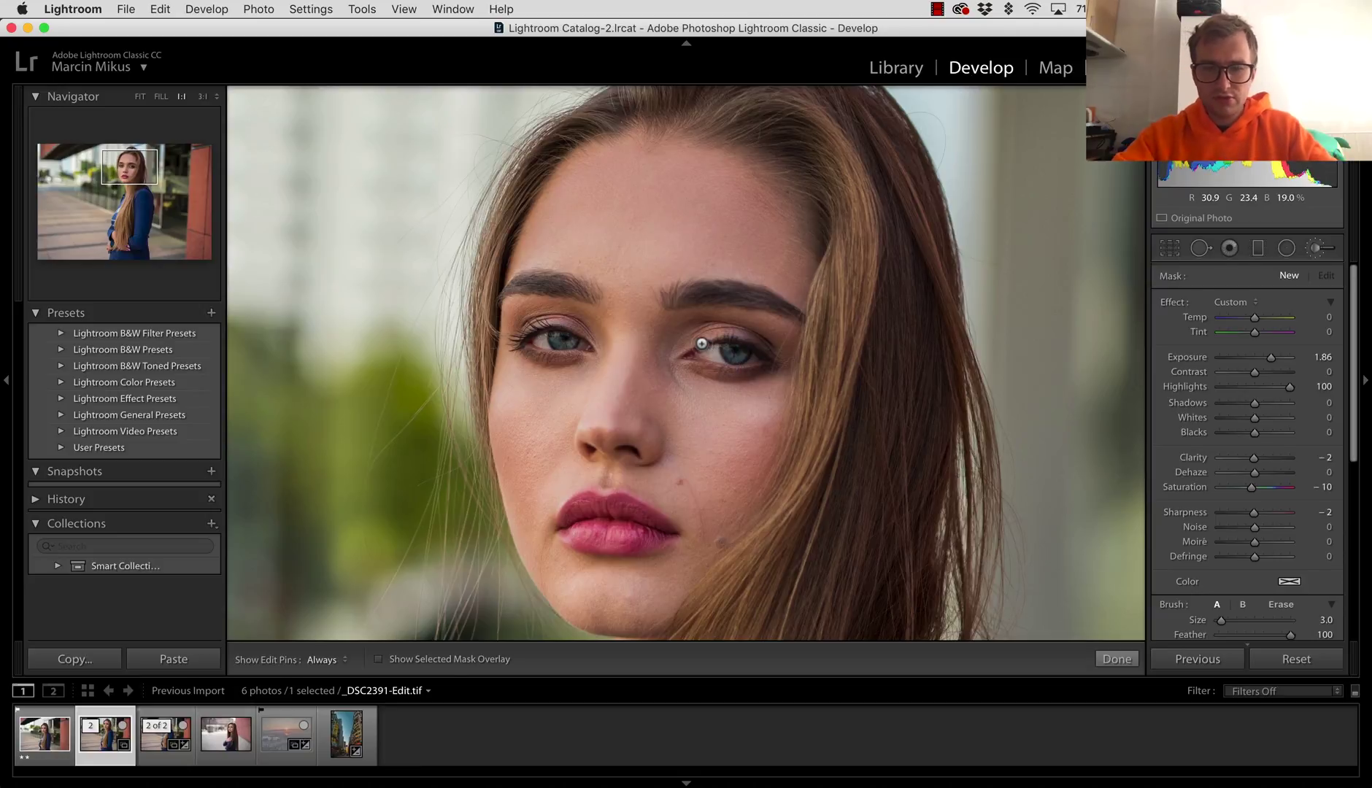
key(super+equal)
key(super+equal)
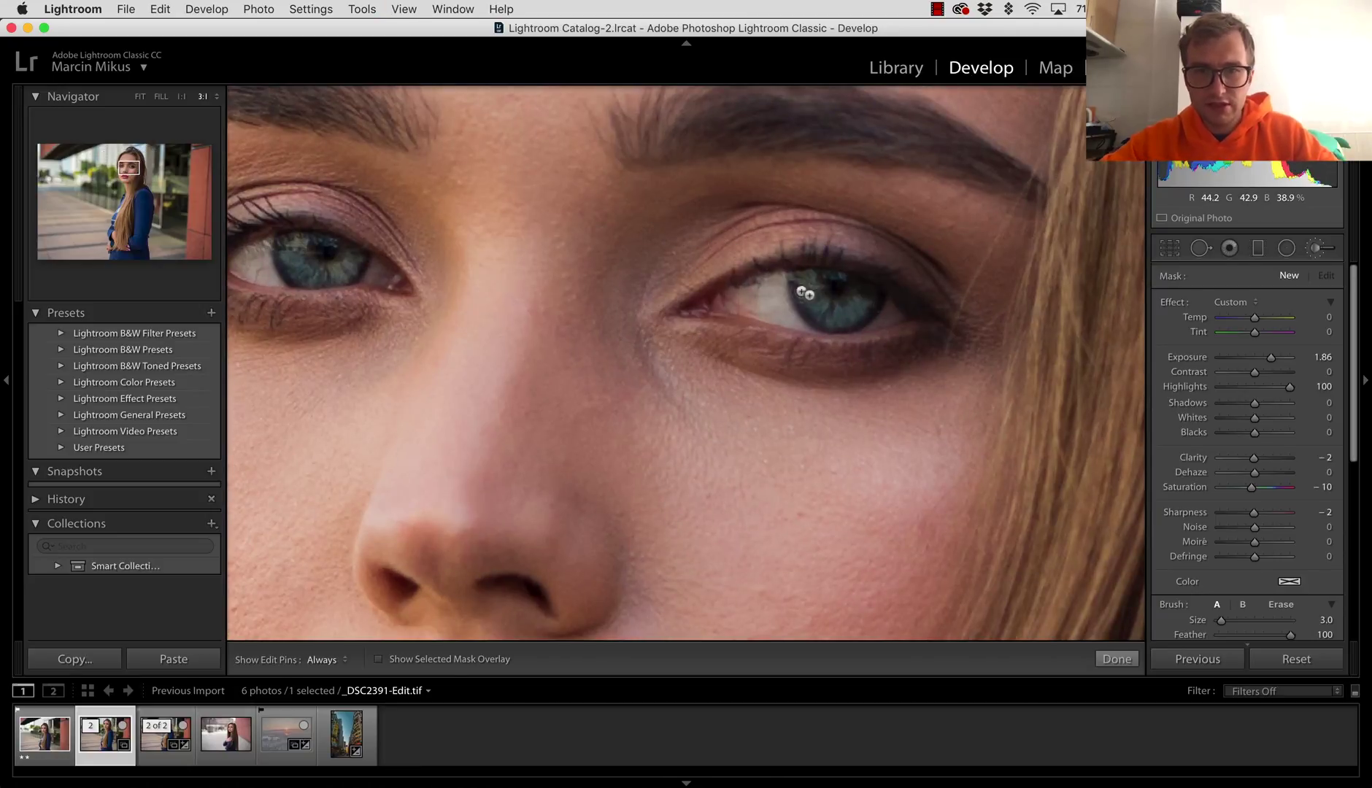
key(bracketright)
key(bracketright)
key(bracketright)
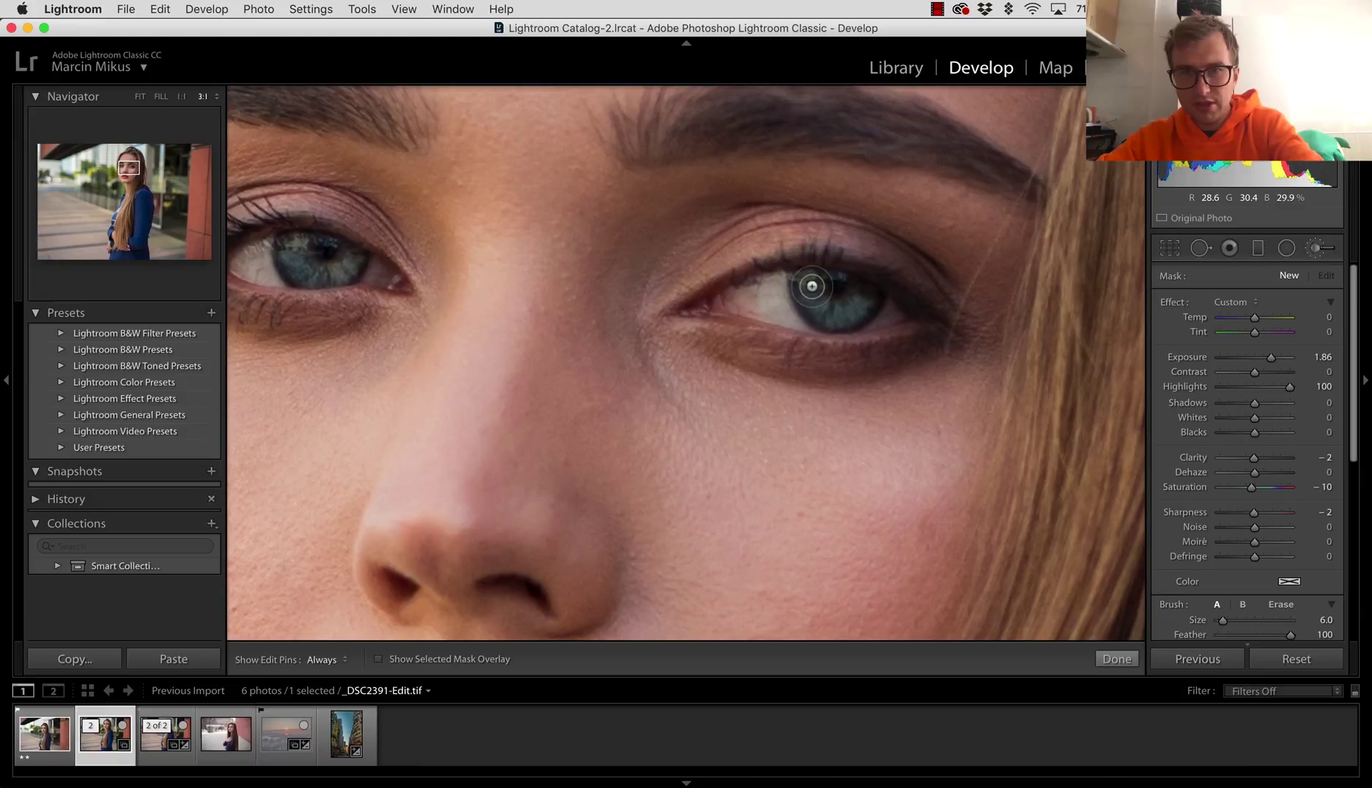
mouse_move(812, 286)
mouse_down()
mouse_move(834, 319)
mouse_move(856, 303)
mouse_move(805, 300)
mouse_move(805, 280)
mouse_move(805, 300)
mouse_move(843, 310)
mouse_move(808, 284)
mouse_move(828, 315)
mouse_up()
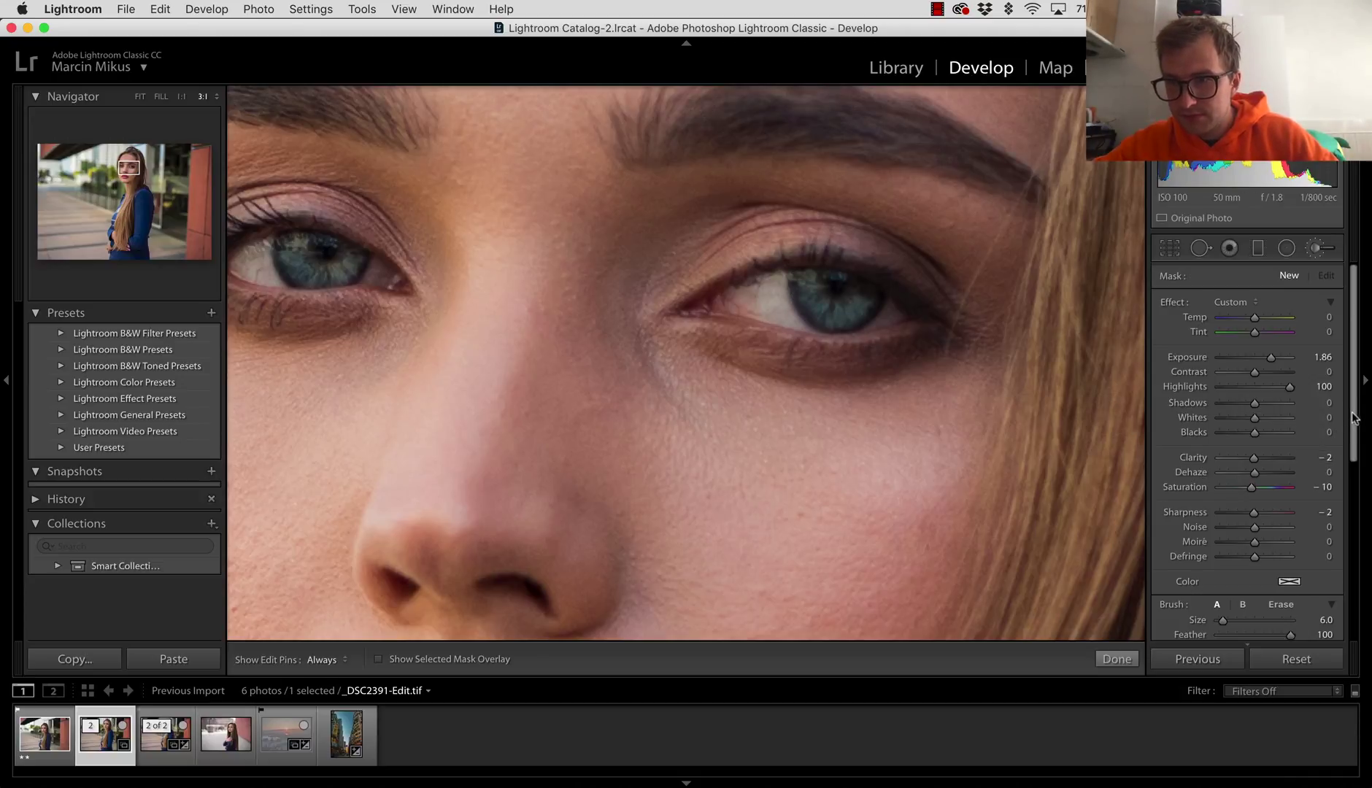
drag(1354, 417, 1355, 468)
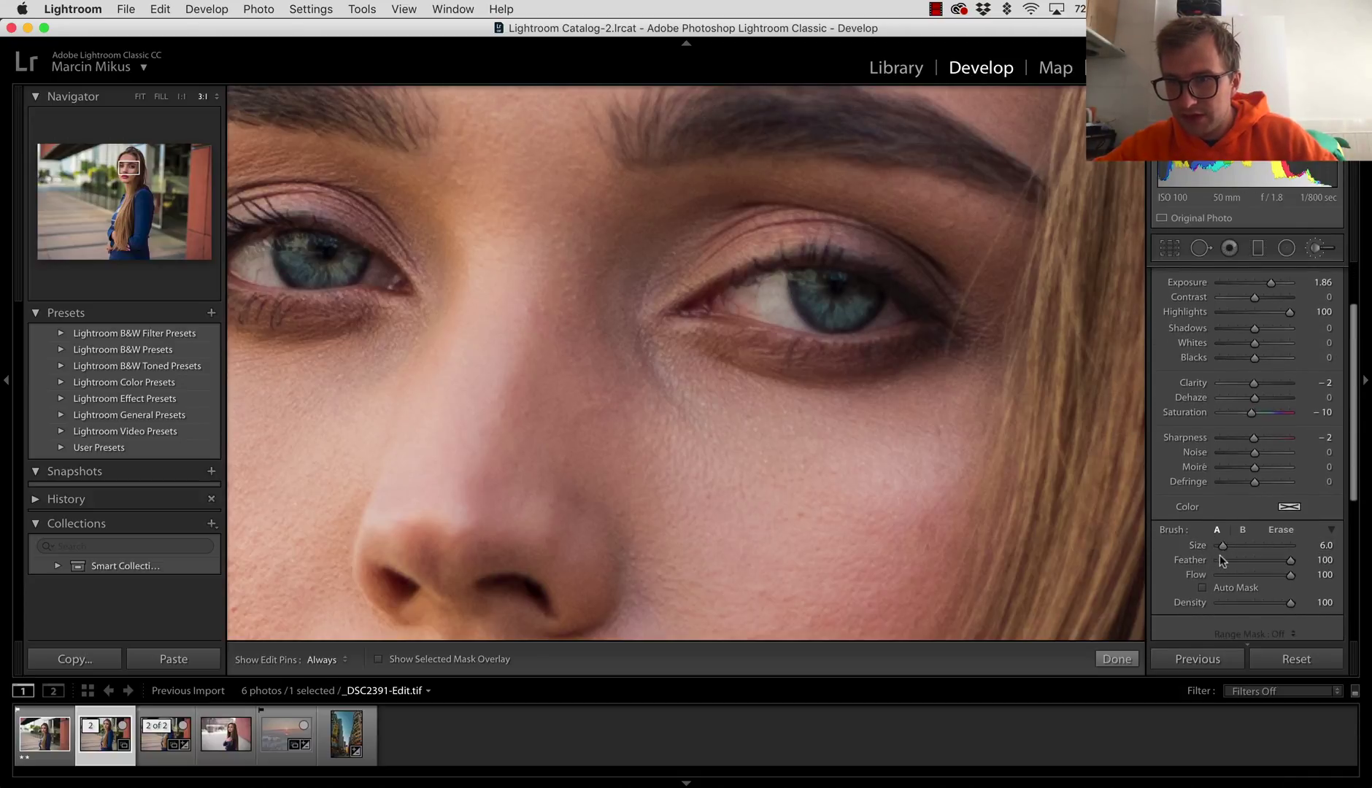
drag(1263, 576, 1243, 574)
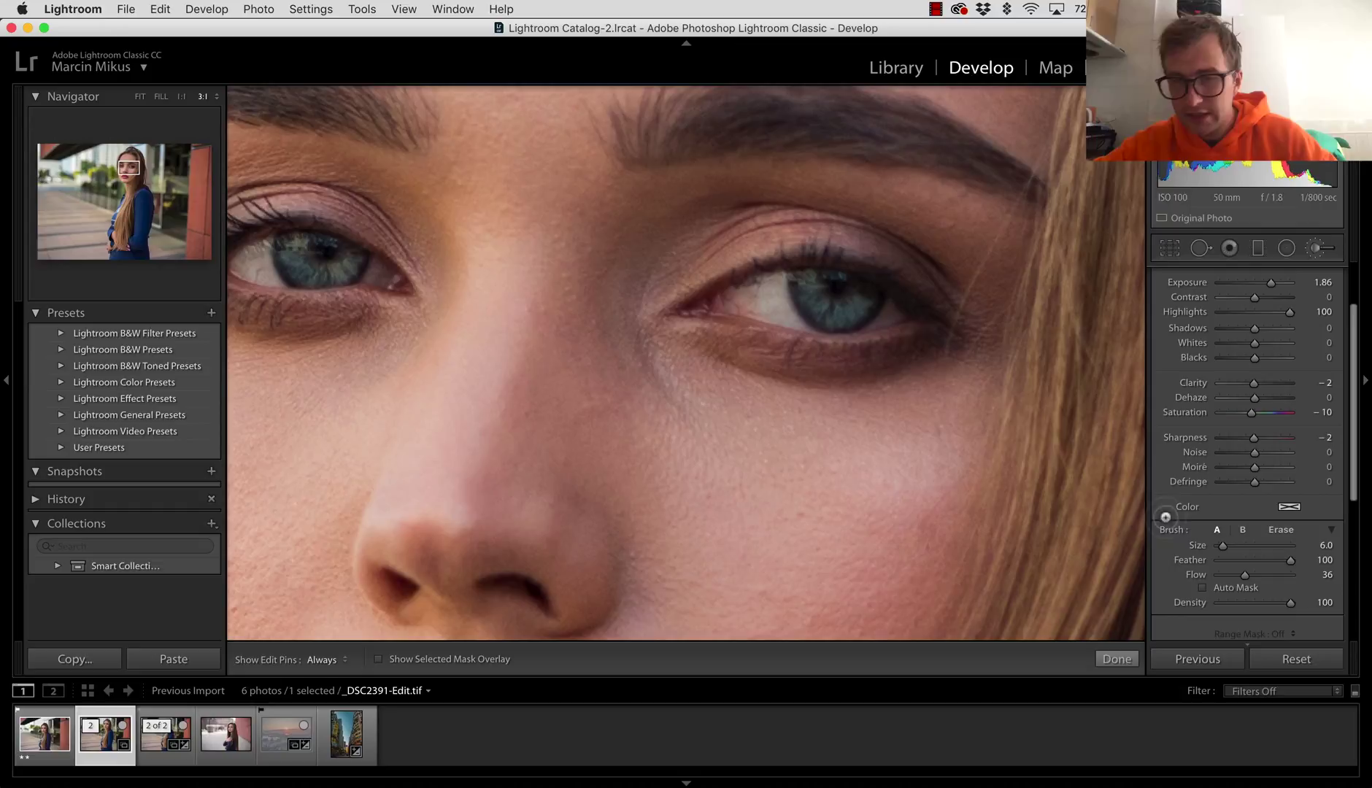
scroll(1351, 443, up, 3)
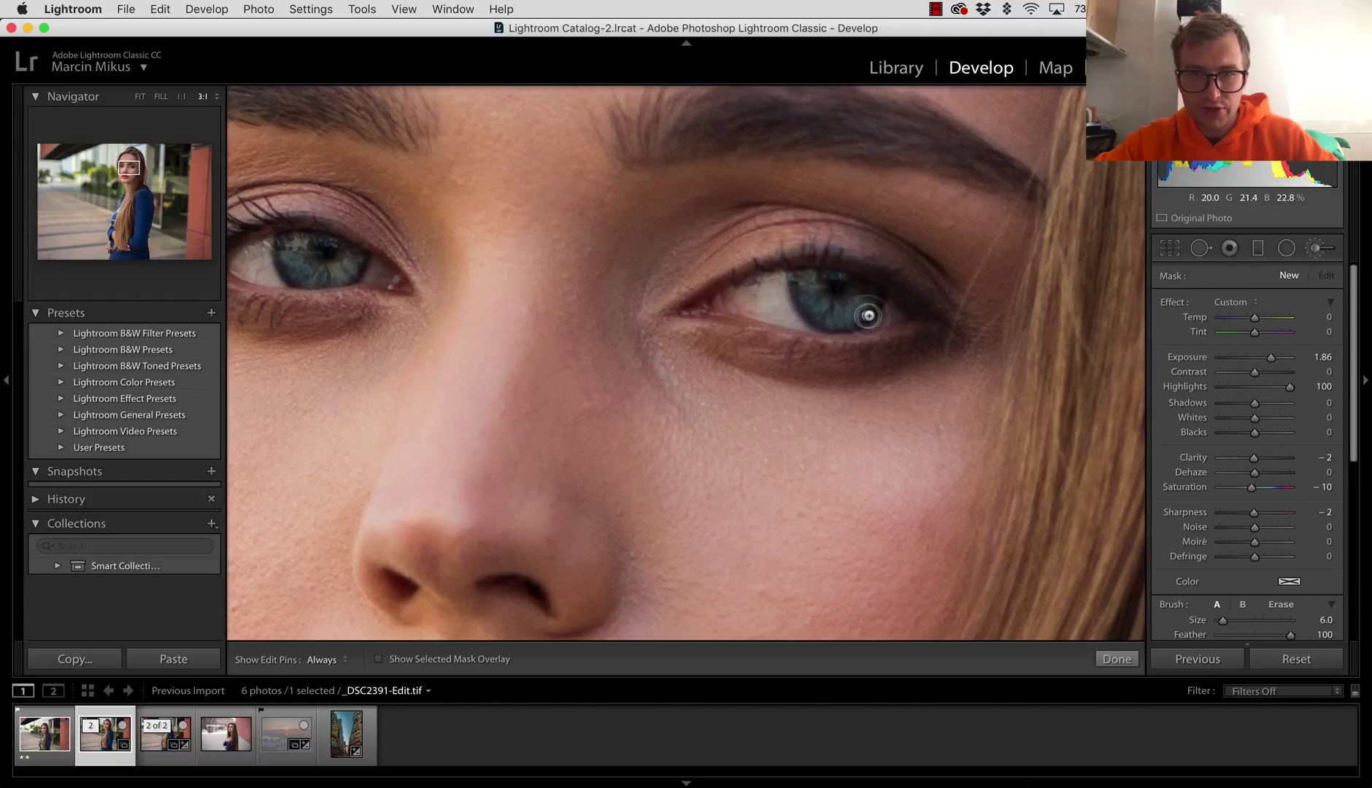
- Brush over the right and left irises with pins hidden, then touch up at 1:1
key(h)
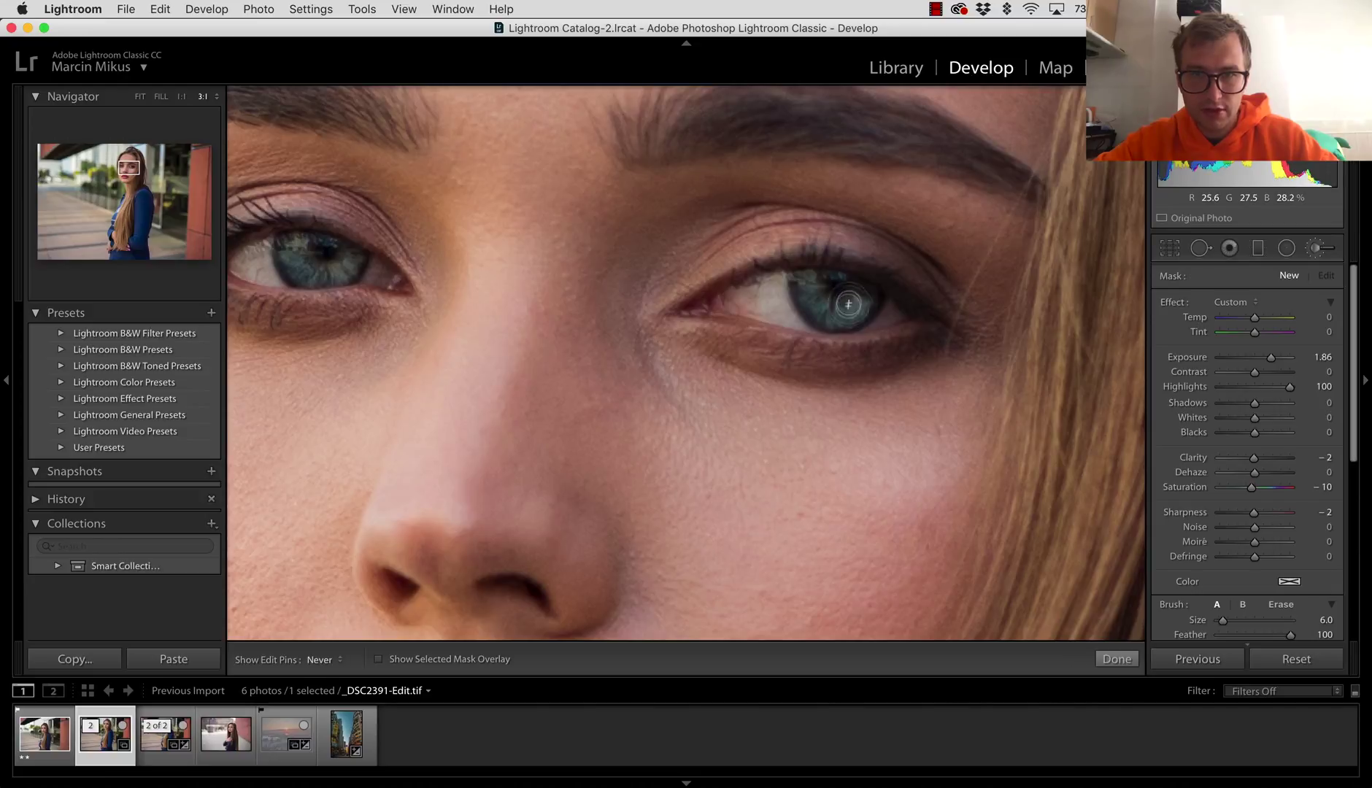
mouse_move(848, 303)
mouse_down()
mouse_move(825, 312)
mouse_move(805, 292)
mouse_move(817, 314)
mouse_move(856, 303)
mouse_move(824, 313)
mouse_move(810, 285)
mouse_move(829, 319)
mouse_move(856, 332)
mouse_up()
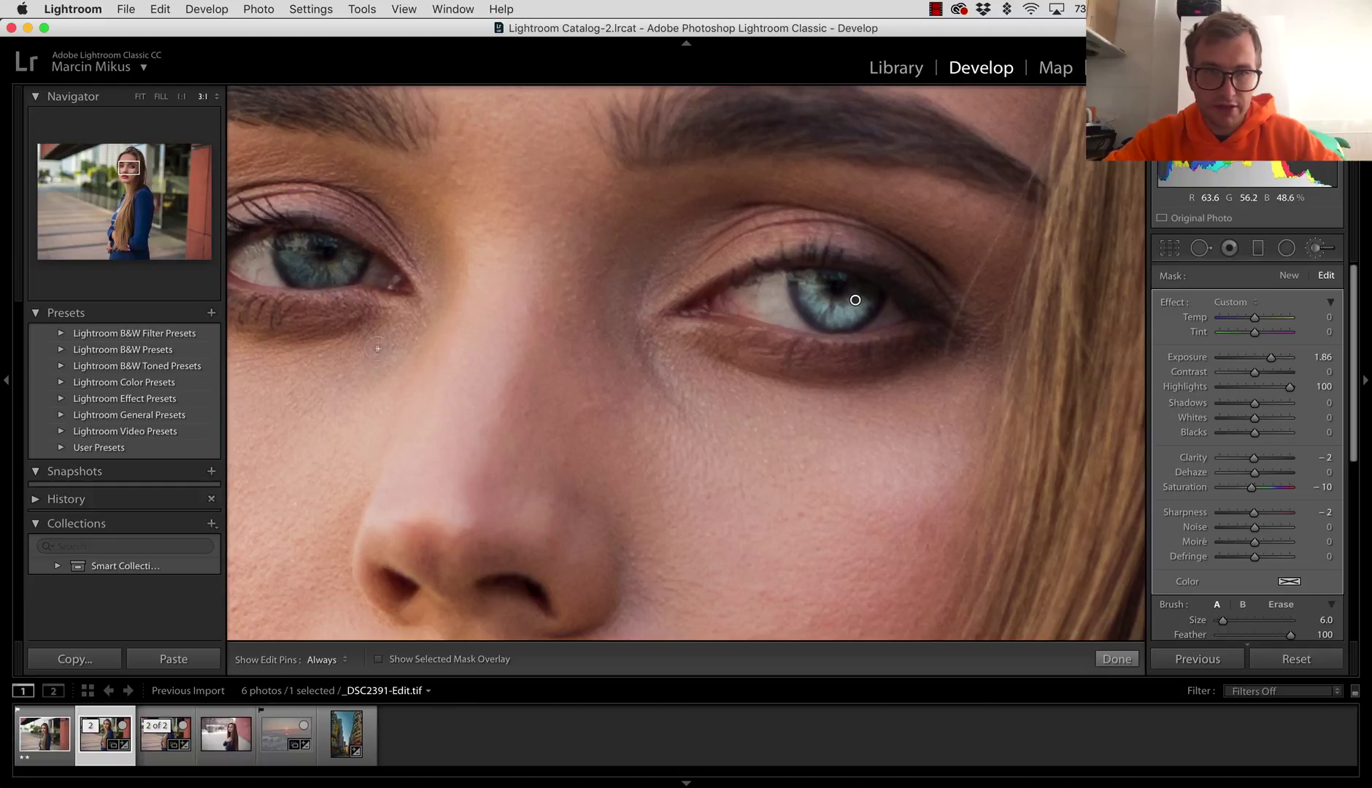
key(h)
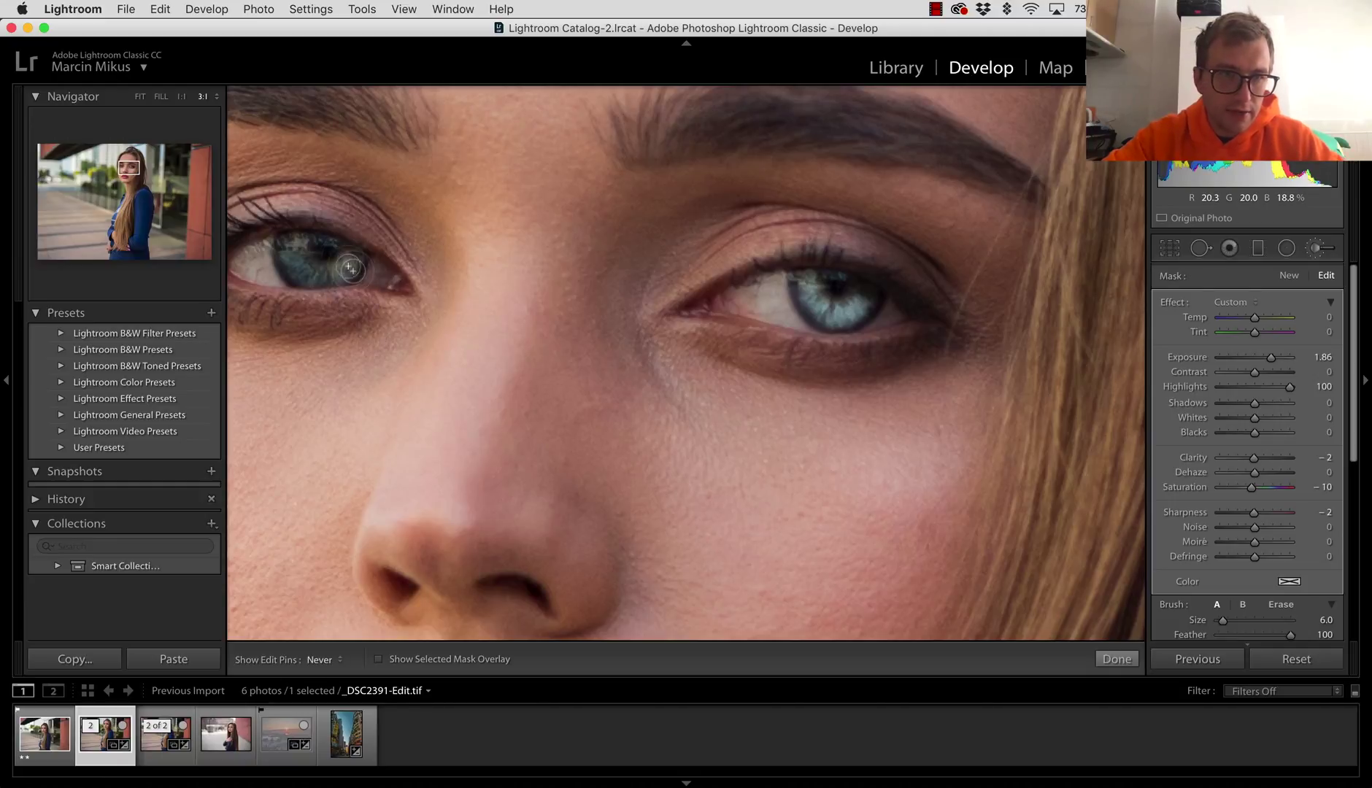
mouse_move(350, 269)
mouse_down()
mouse_move(308, 274)
mouse_move(287, 254)
mouse_move(294, 276)
mouse_move(348, 266)
mouse_move(291, 271)
mouse_up()
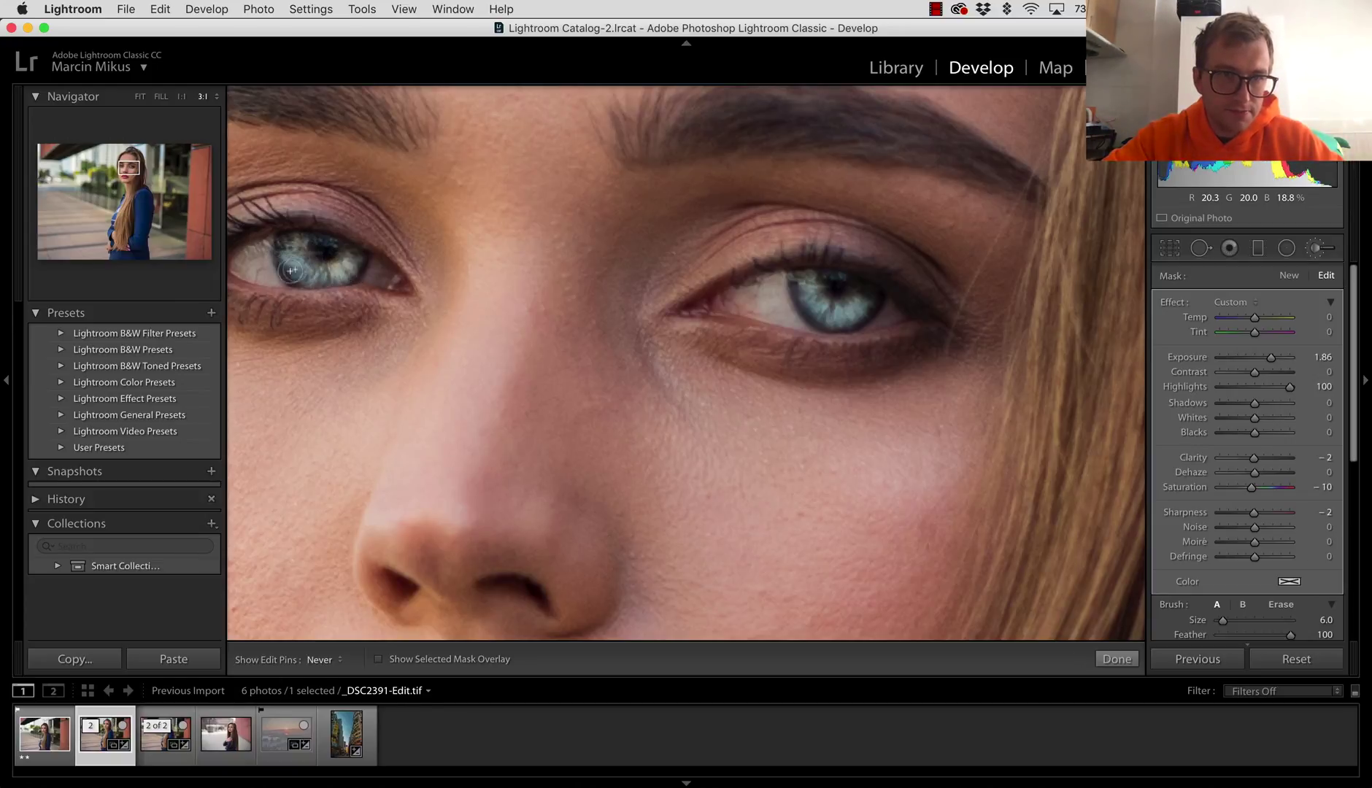
key(h)
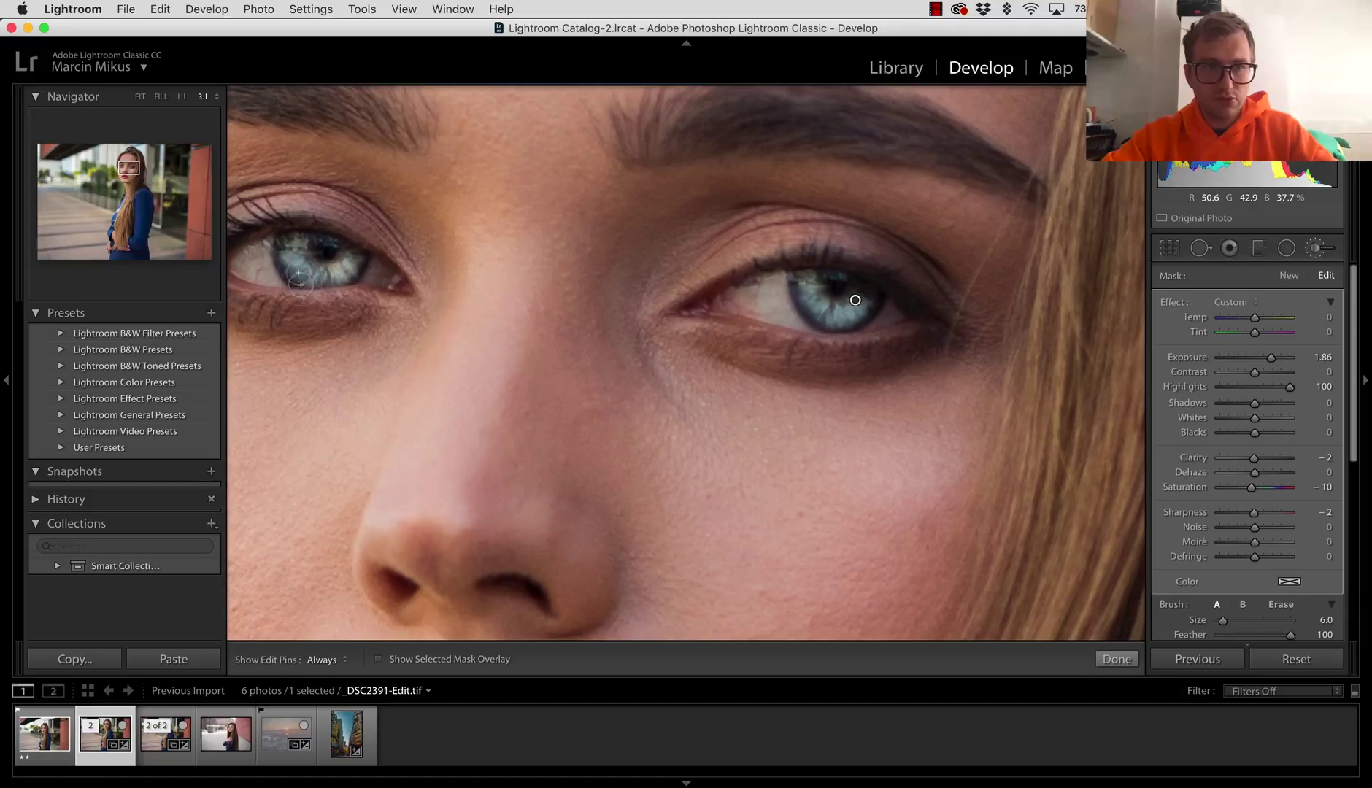
key(super+minus)
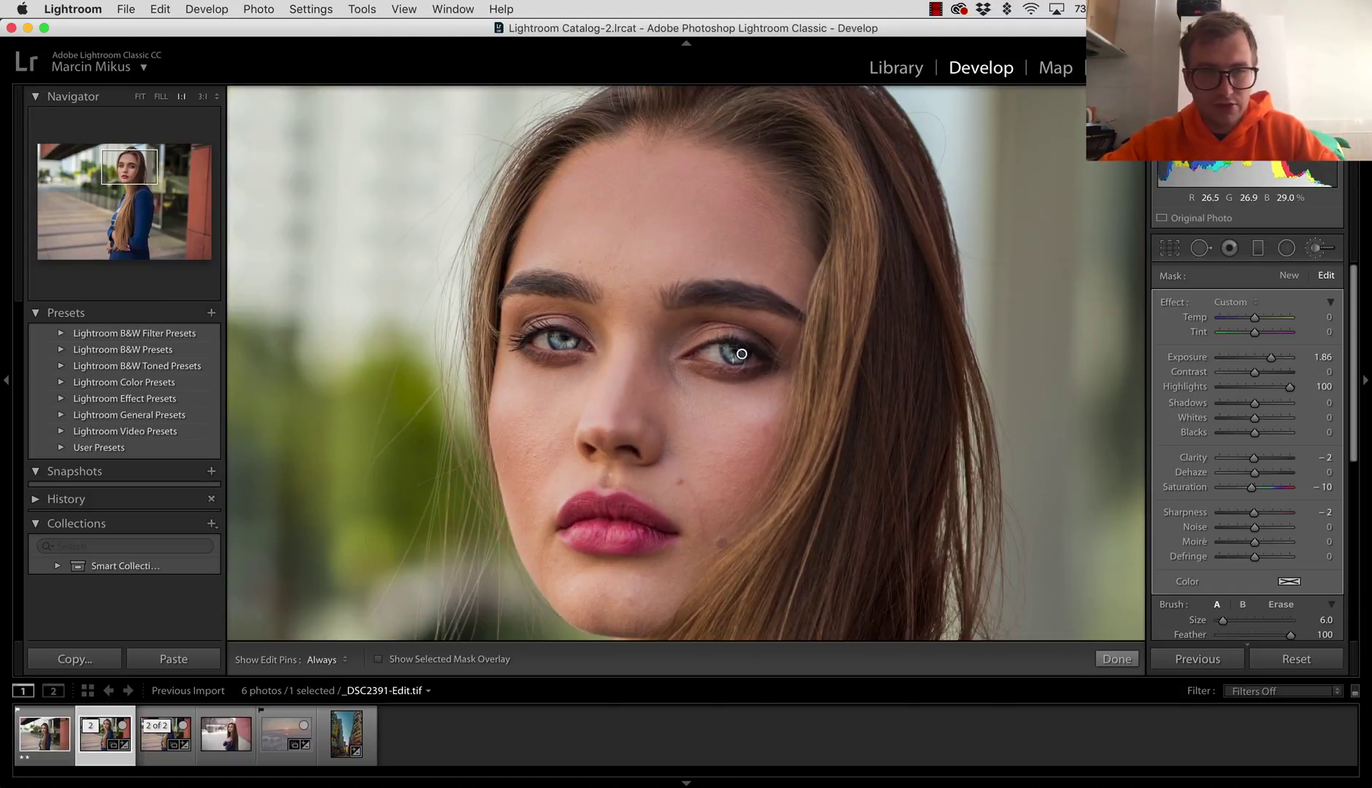
drag(748, 354, 773, 370)
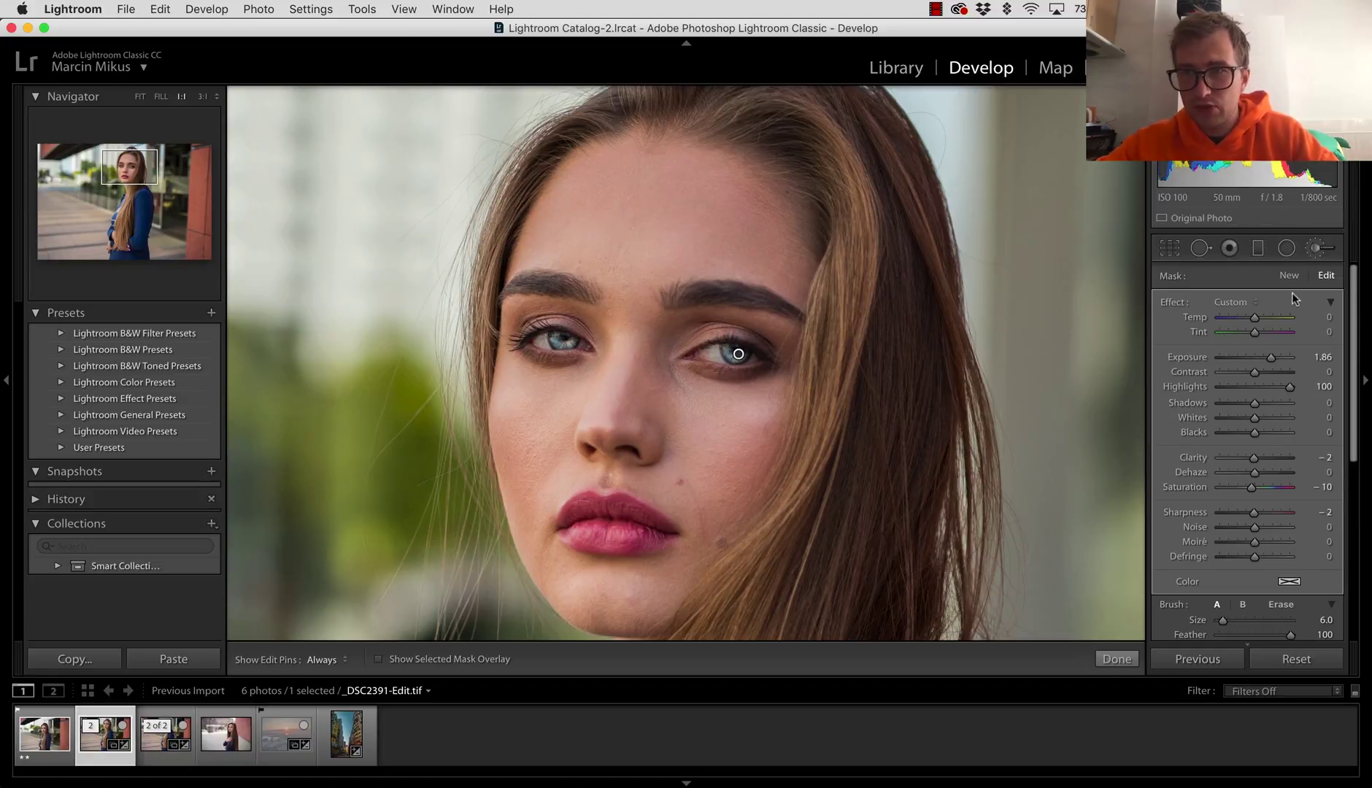
- Zoom to 3:1 on the painted irises
key(super+equal)
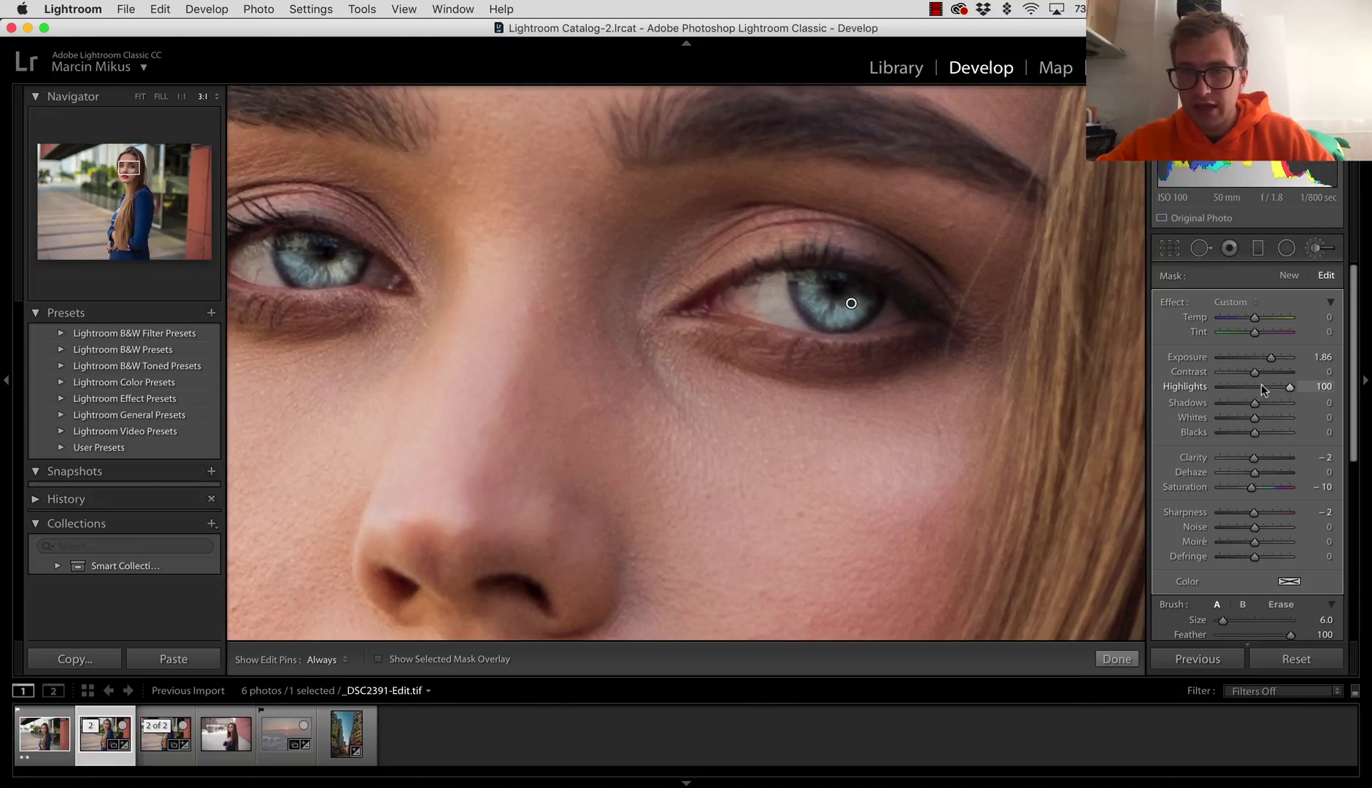
- Lower the eye mask's Highlights to 12 and Exposure to 0.84
click(1261, 390)
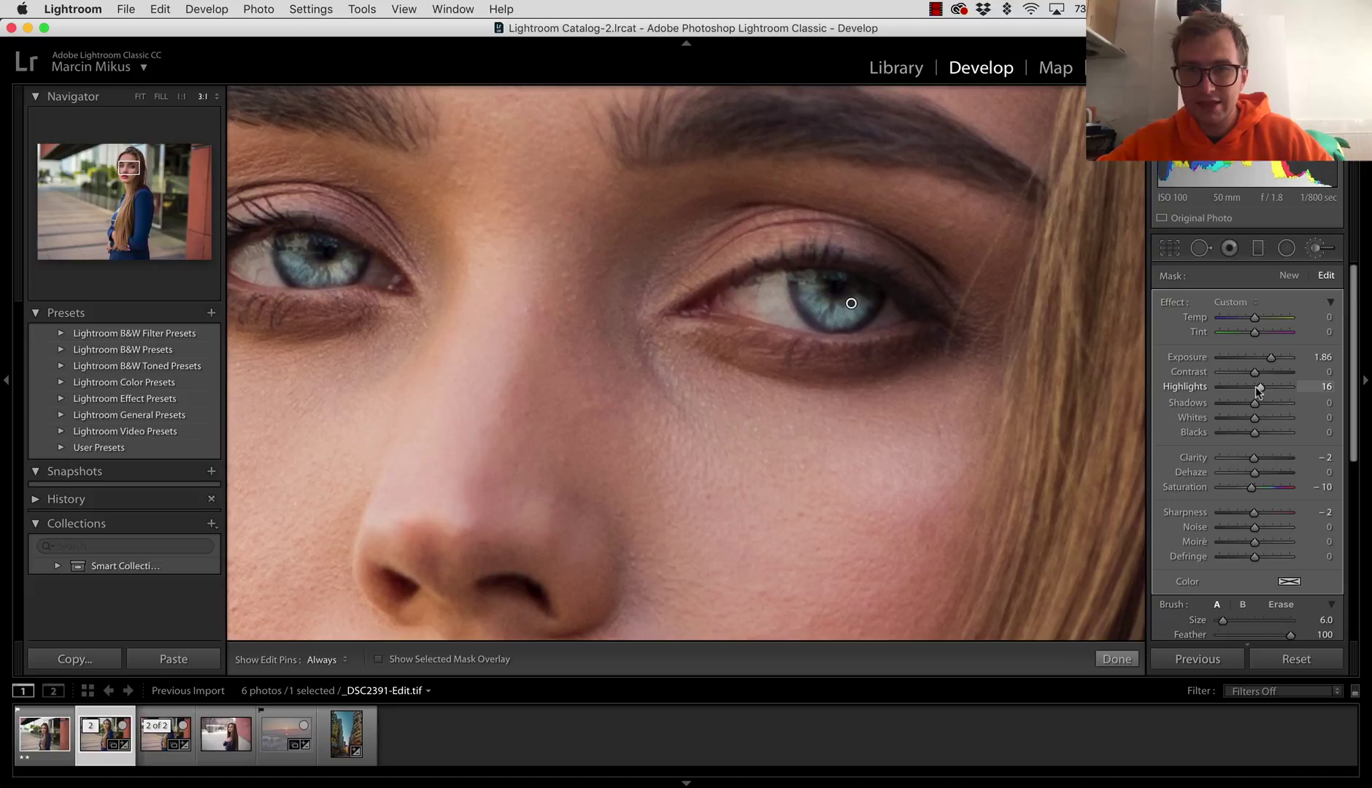
mouse_move(1258, 391)
mouse_down()
mouse_move(1222, 387)
mouse_move(1267, 387)
mouse_move(1261, 357)
mouse_move(1255, 388)
mouse_move(1262, 360)
mouse_up()
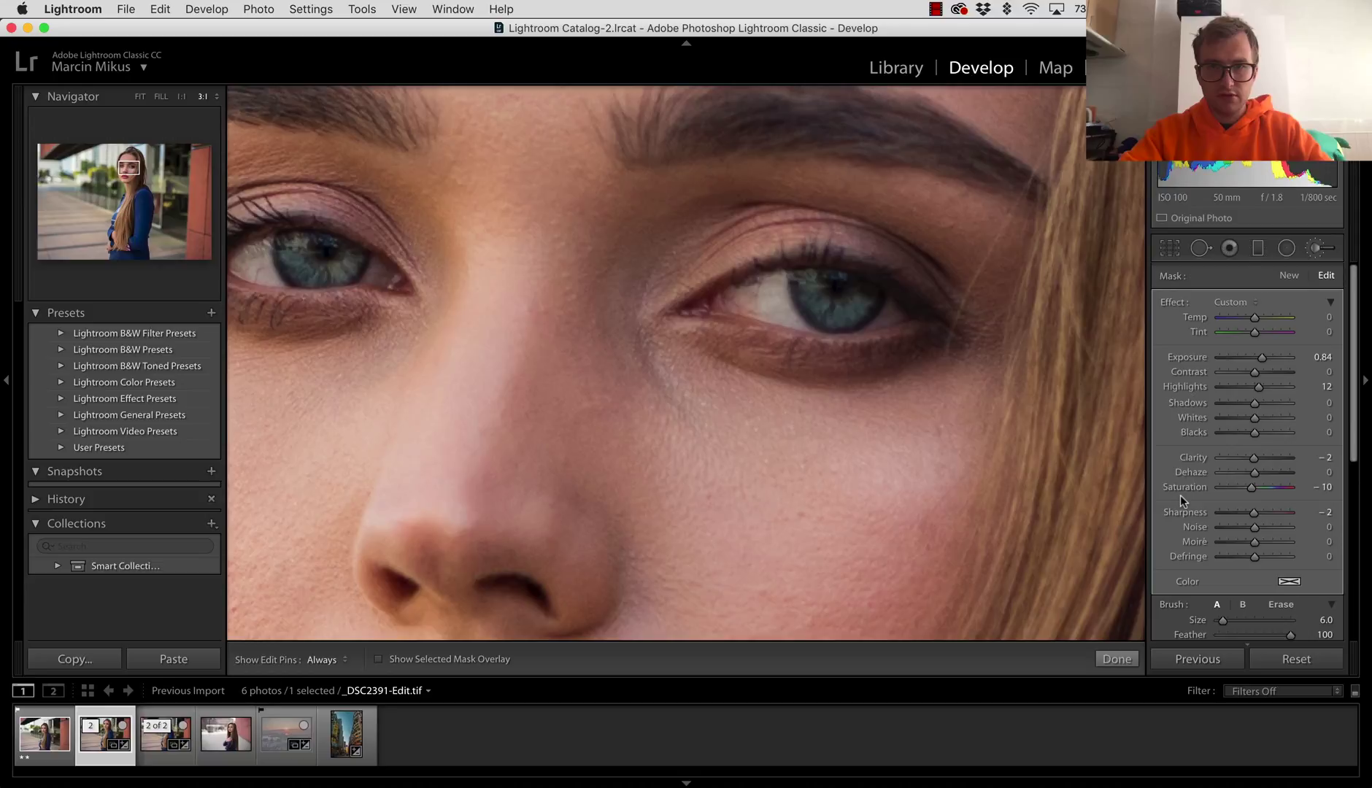
- Fit the whole portrait in view and reduce the eye mask Exposure to 0.65
key(super+minus)
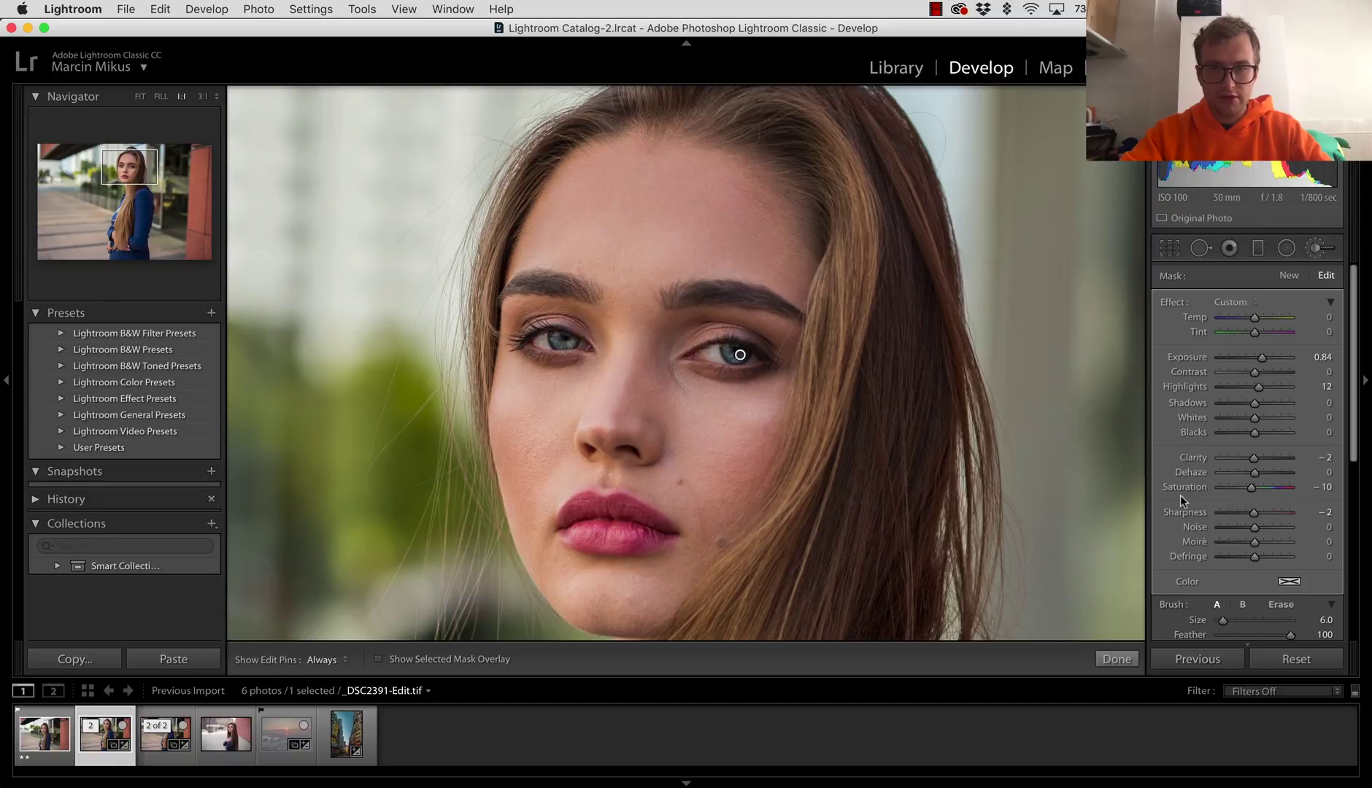
key(z)
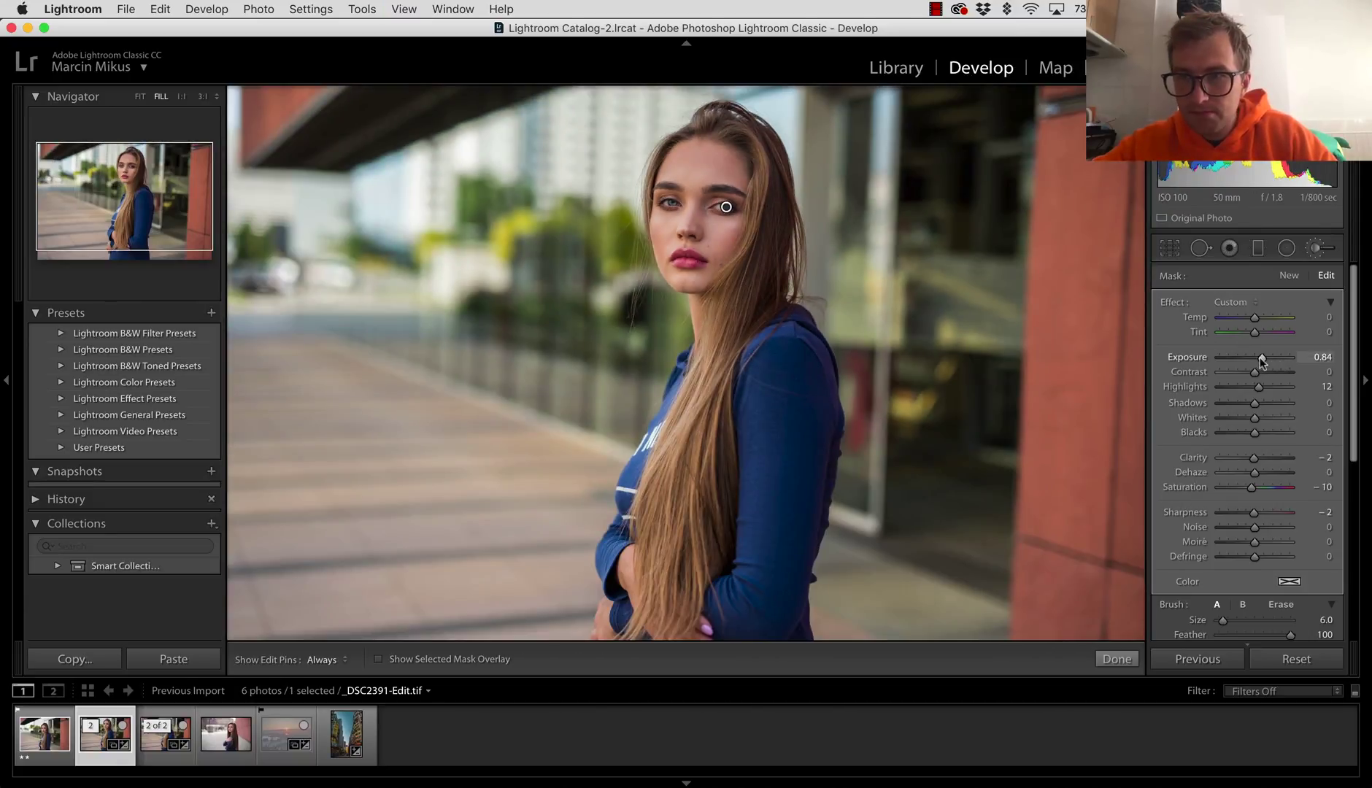
drag(1261, 356, 1259, 365)
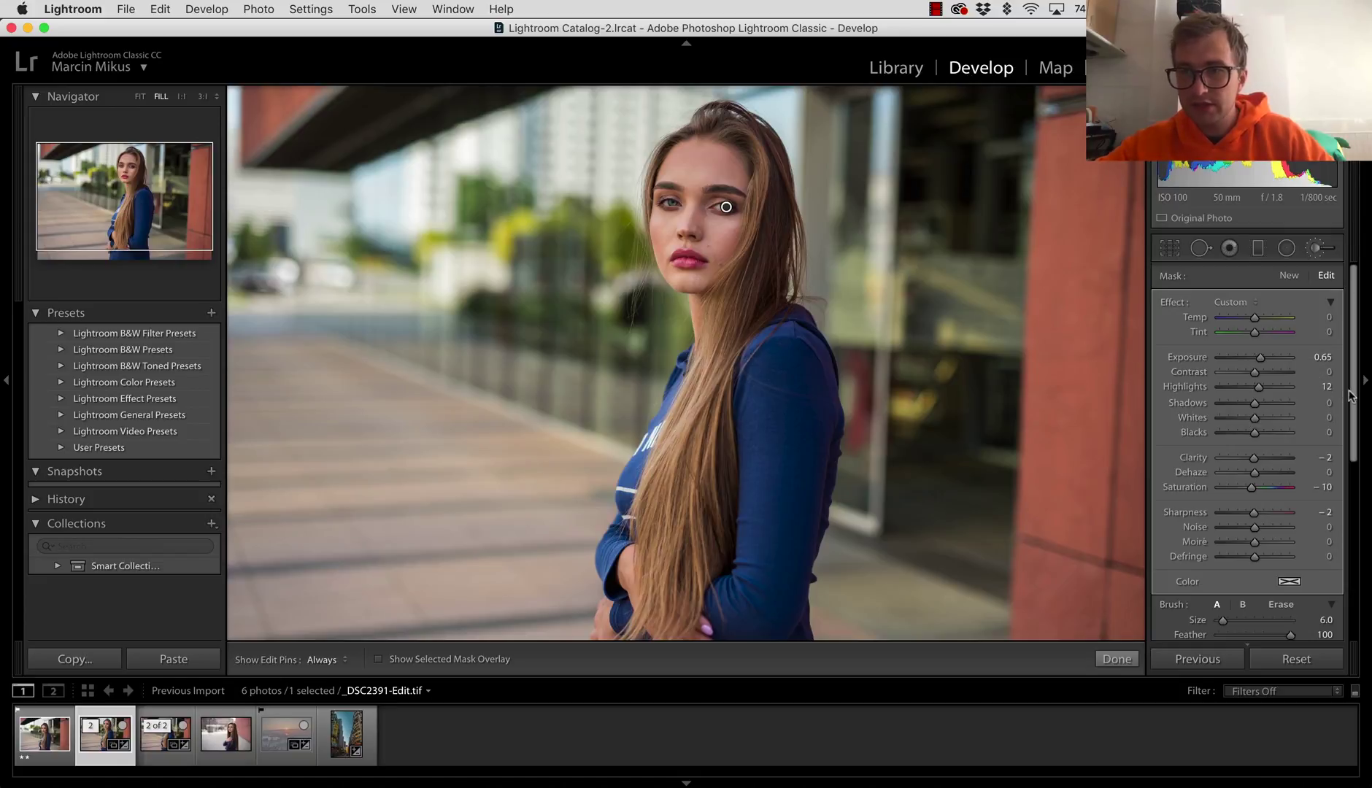
drag(1354, 401, 1354, 410)
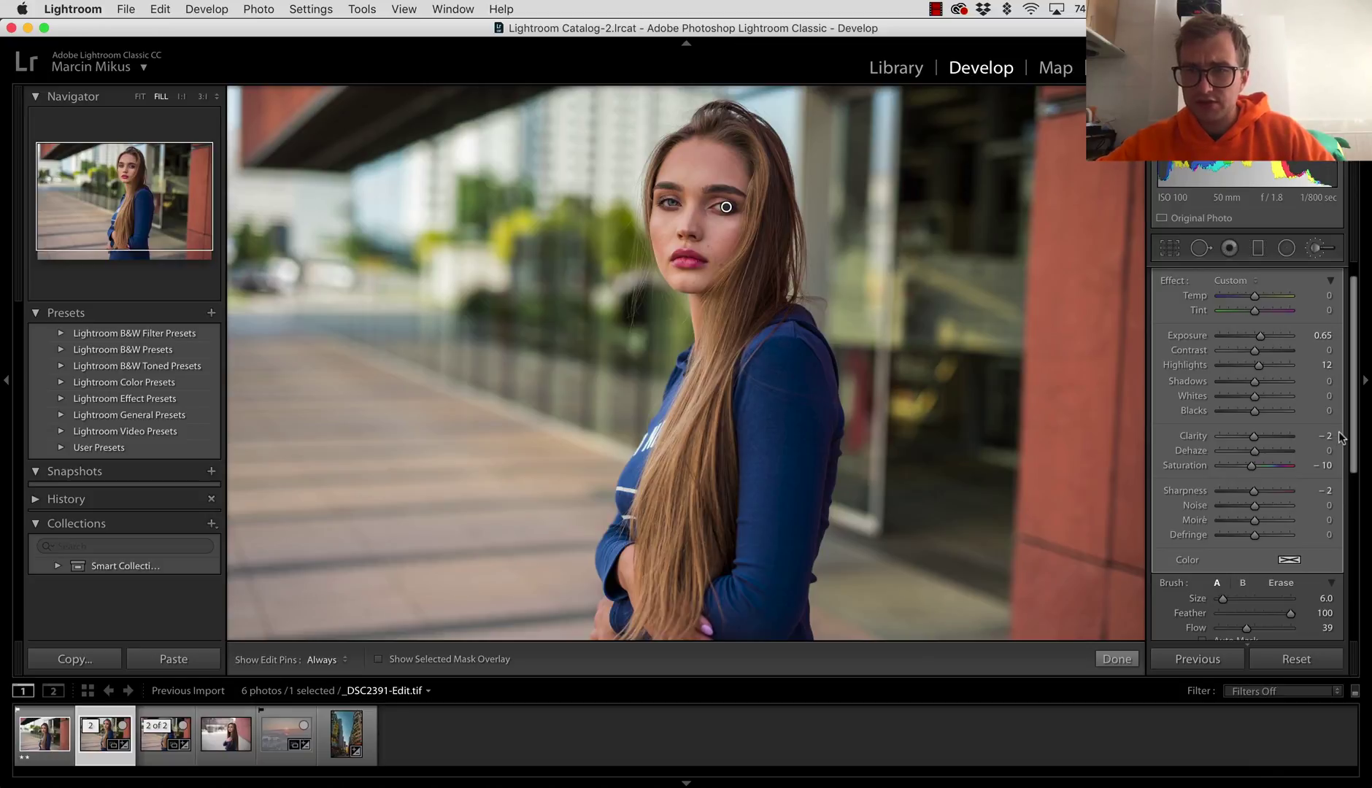
- Set the eye mask to Saturation 21, Sharpness 8 and Temp −19
drag(1252, 466, 1260, 493)
click(1263, 490)
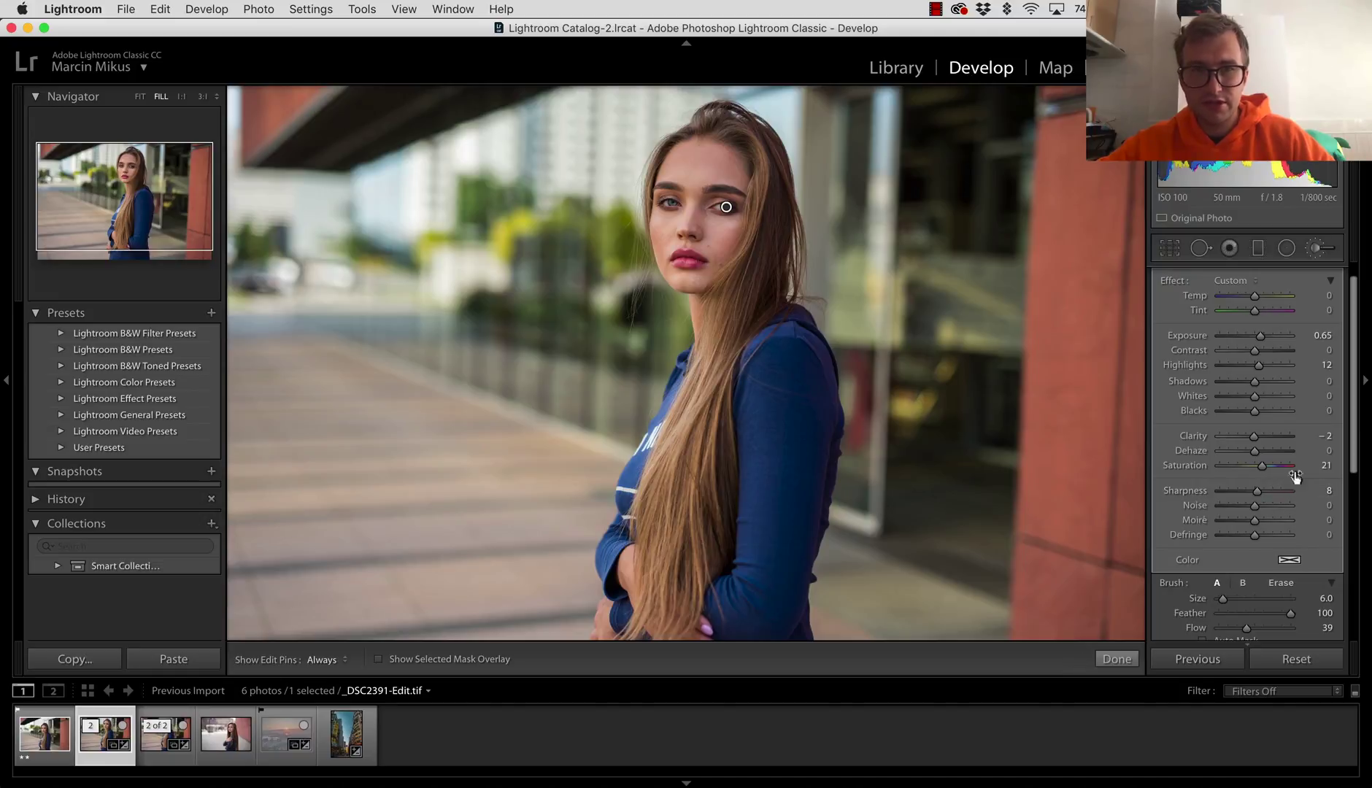
mouse_move(1350, 459)
mouse_down()
mouse_move(1348, 526)
mouse_move(1347, 438)
mouse_up()
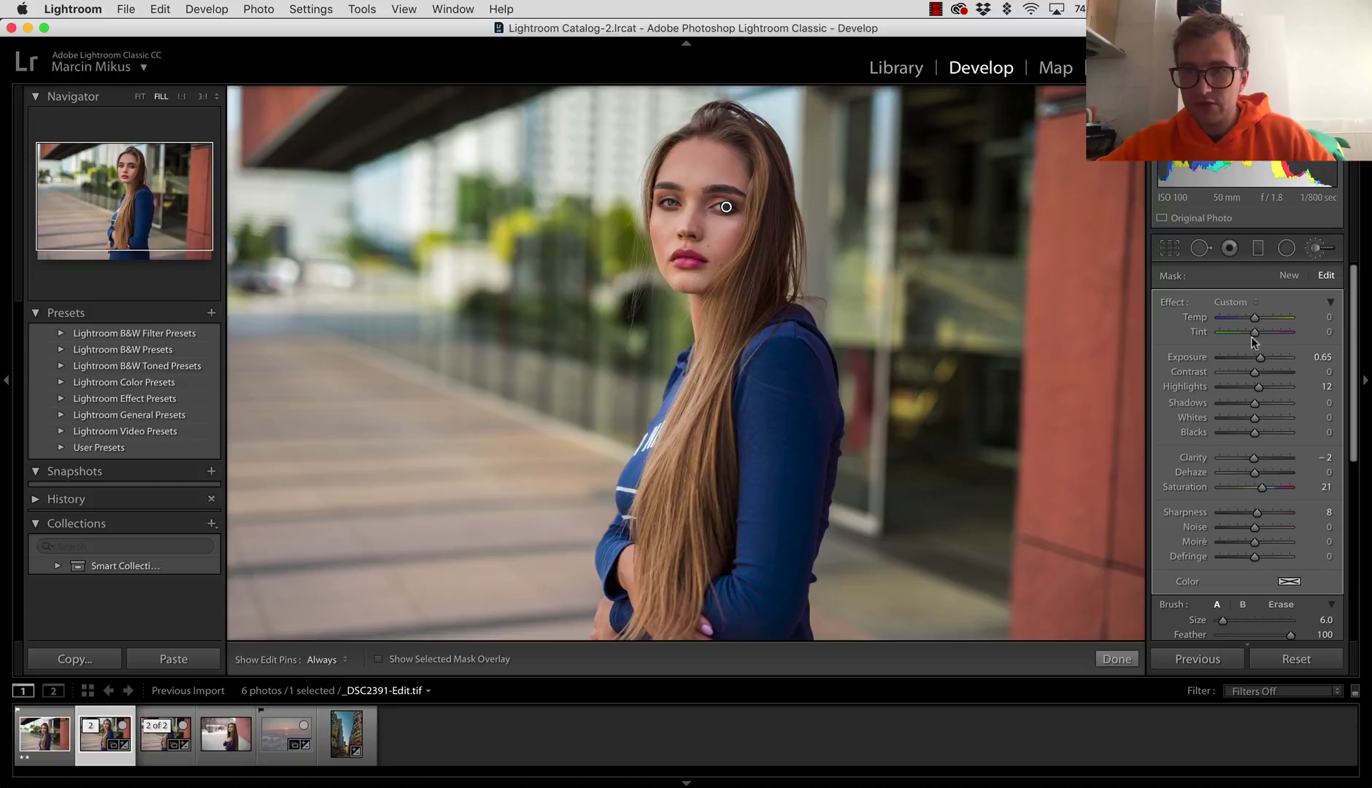
mouse_move(1253, 320)
mouse_down()
mouse_move(1241, 318)
mouse_move(1269, 312)
mouse_move(1251, 317)
mouse_up()
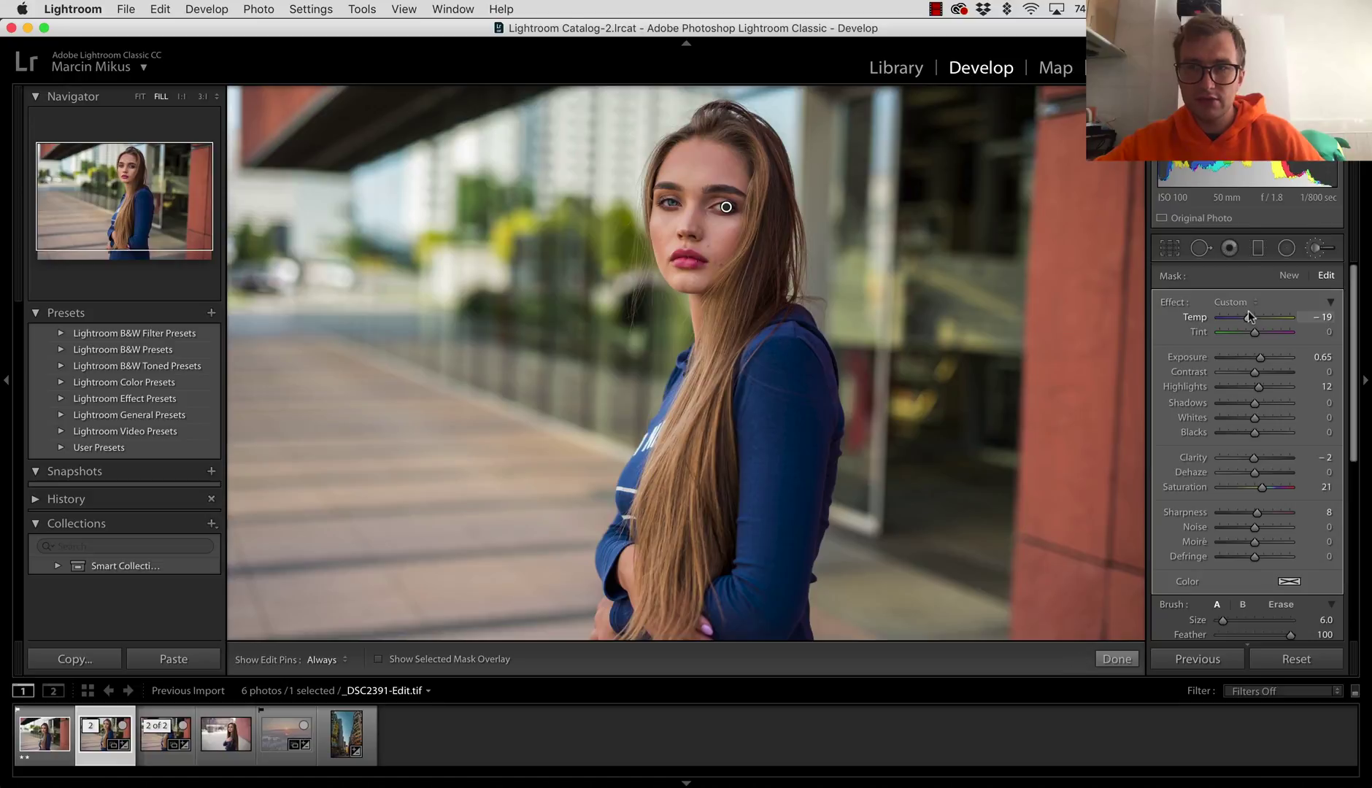